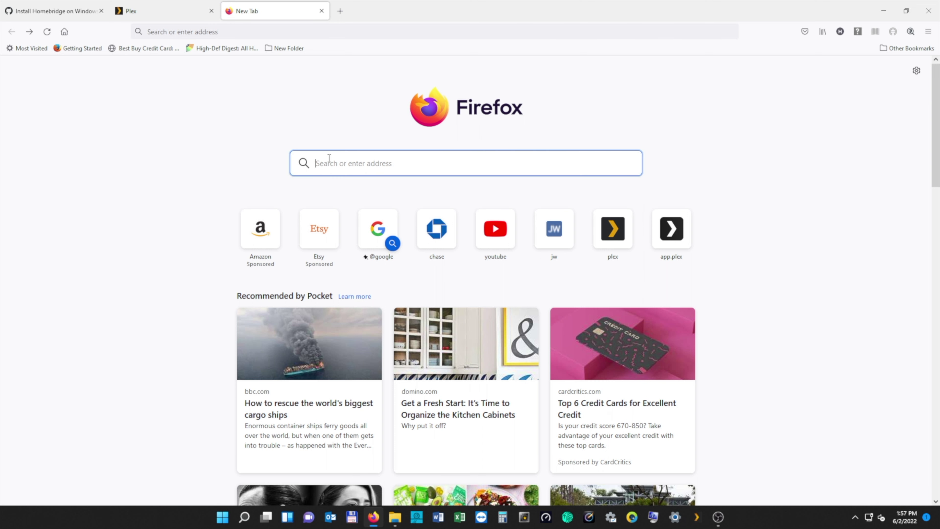
Search the web for 'node js' and open the official nodejs.org site
type("node js")
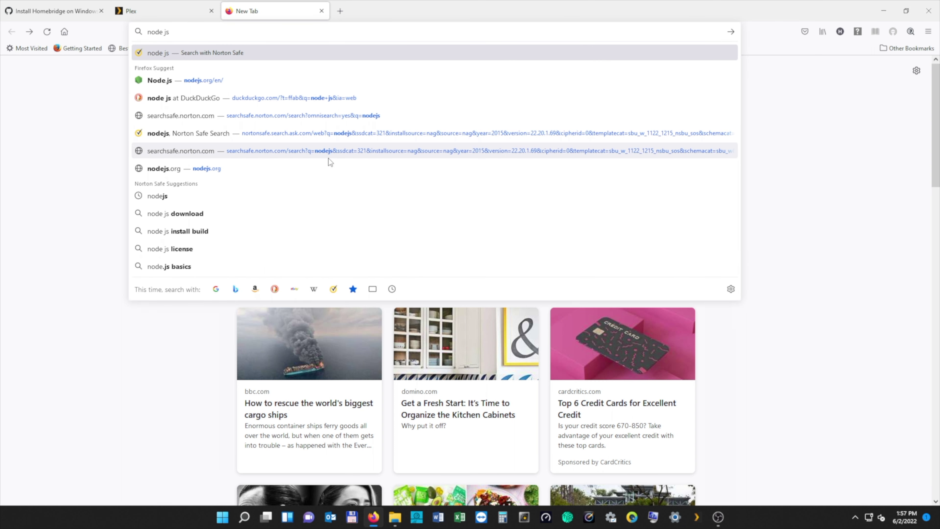
key("Return")
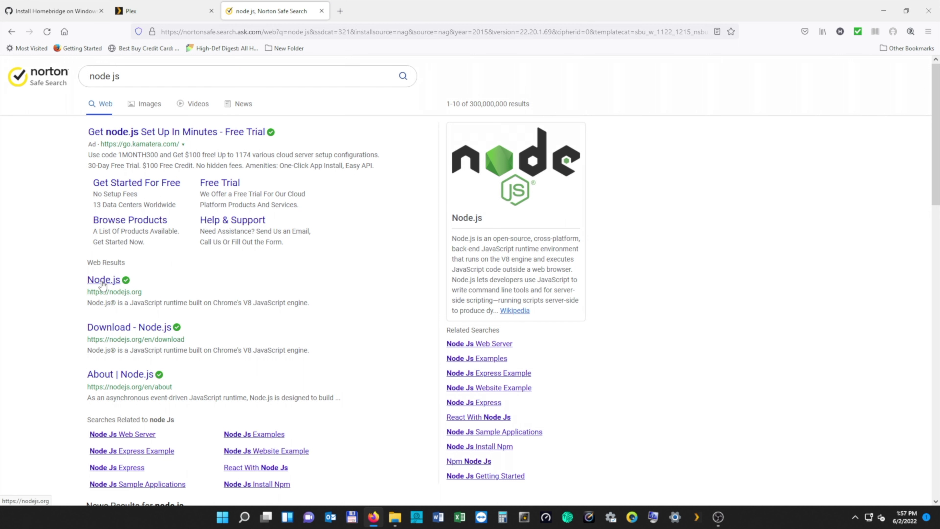
left_click(103, 281)
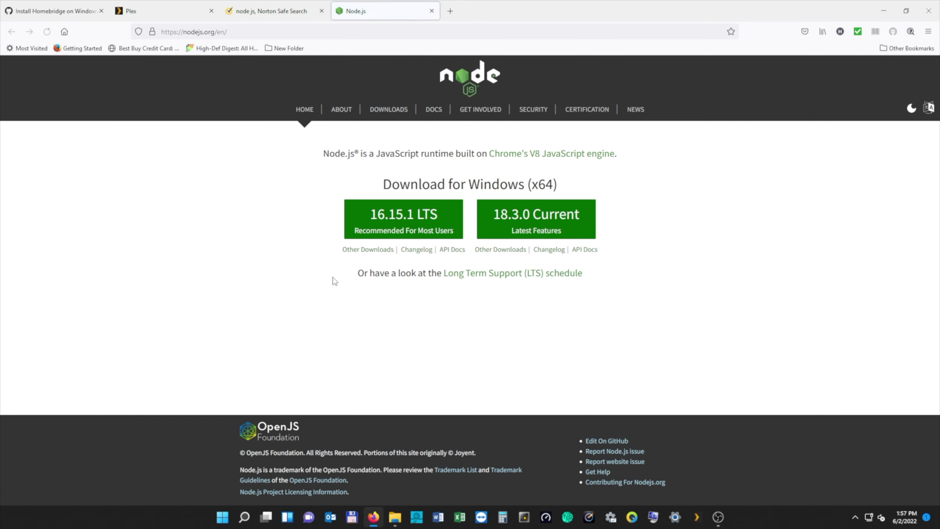
Download and save the Node.js 18.3.0 Current installer, node-v18.3.0-x64.msi
left_click(543, 227)
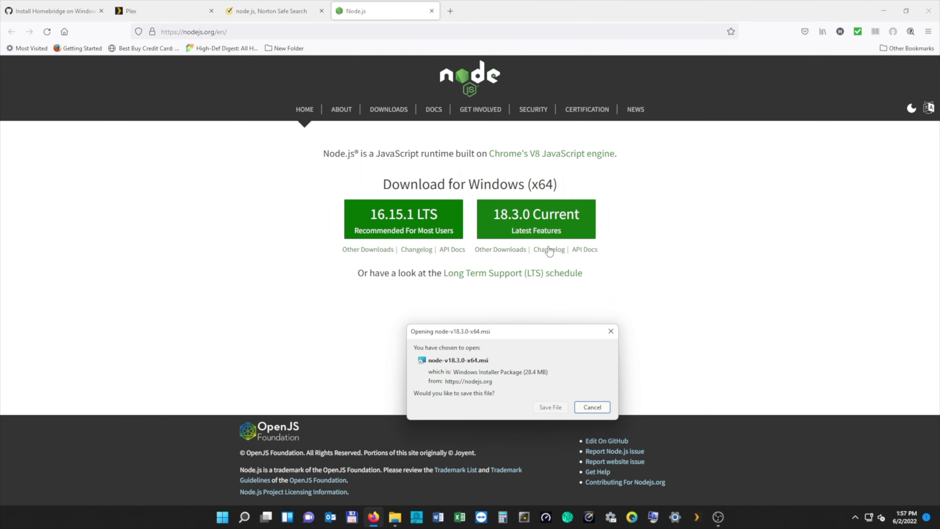
left_click_drag(545, 332, 559, 274)
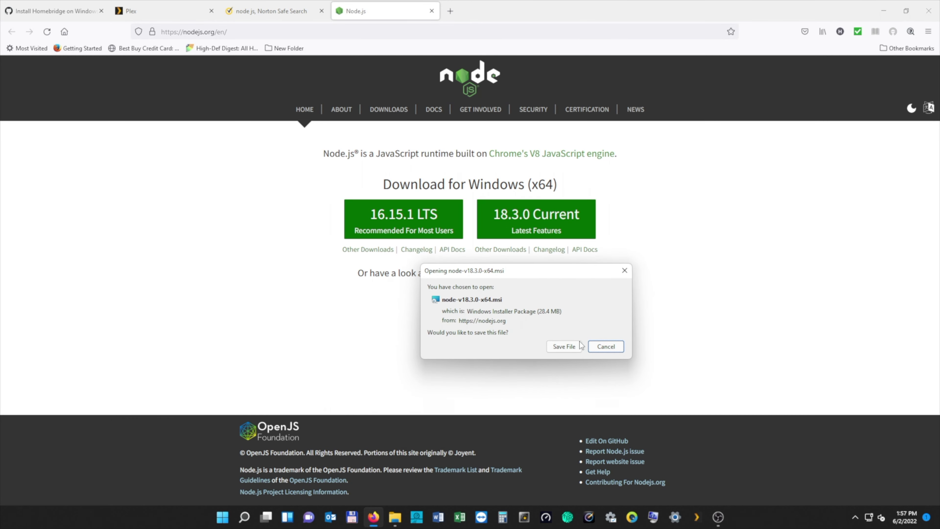
left_click(573, 346)
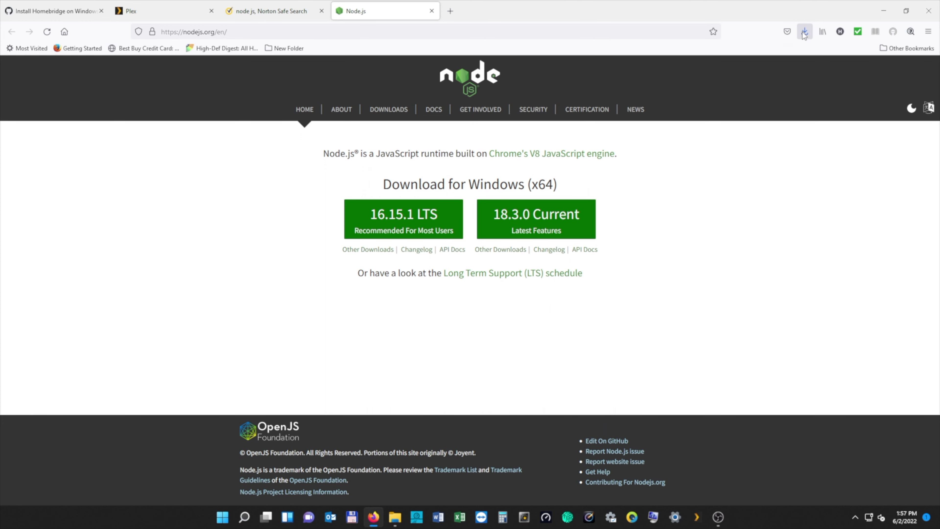
left_click(805, 33)
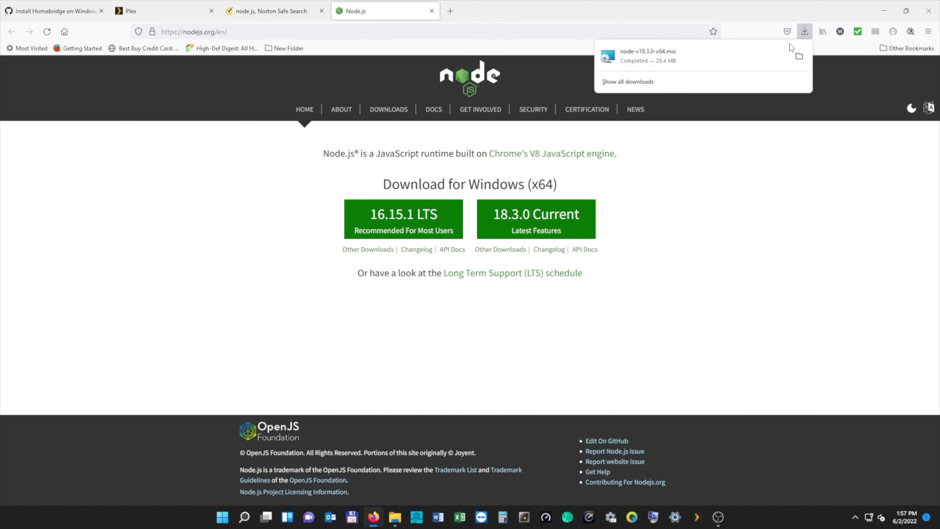
Run node-v18.3.0-x64.msi, accept the licence, enable automatic native-tools installation, and finish setup
left_click(799, 56)
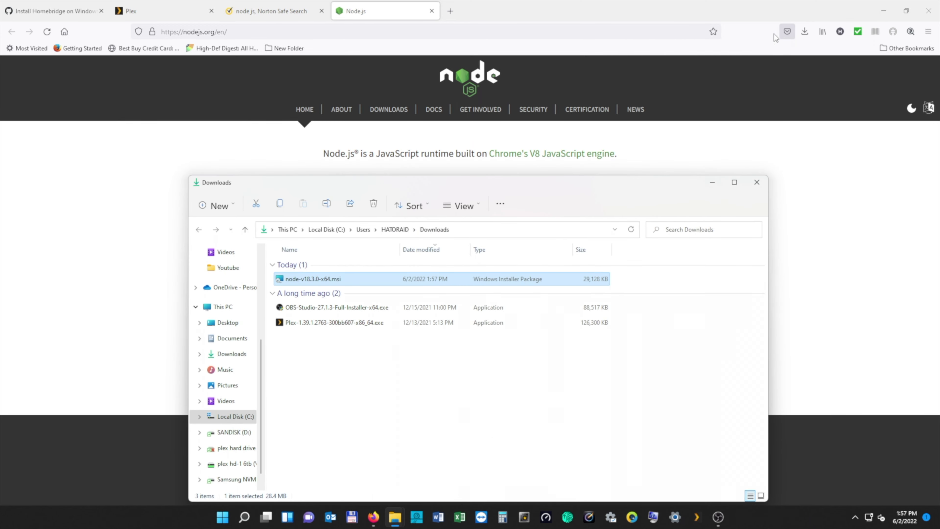
double_click(332, 278)
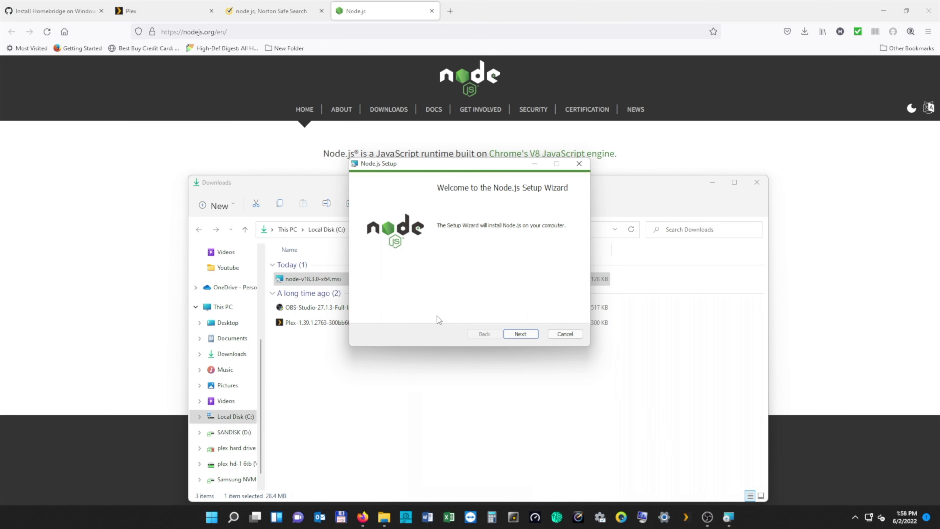
left_click(521, 333)
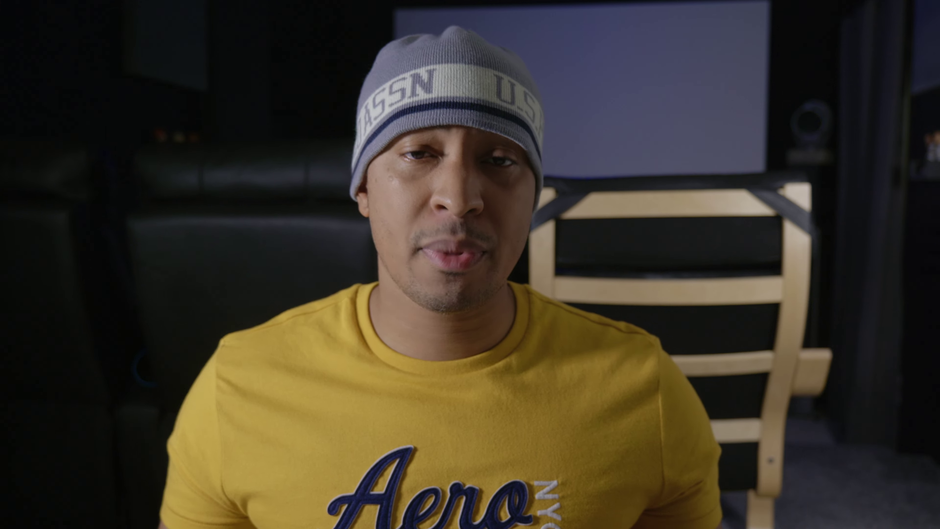
left_click(418, 313)
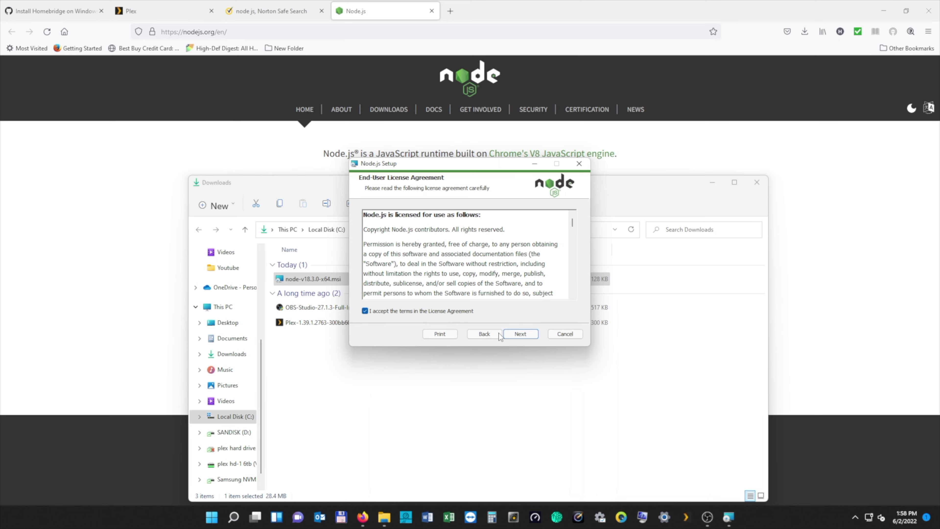
left_click(513, 335)
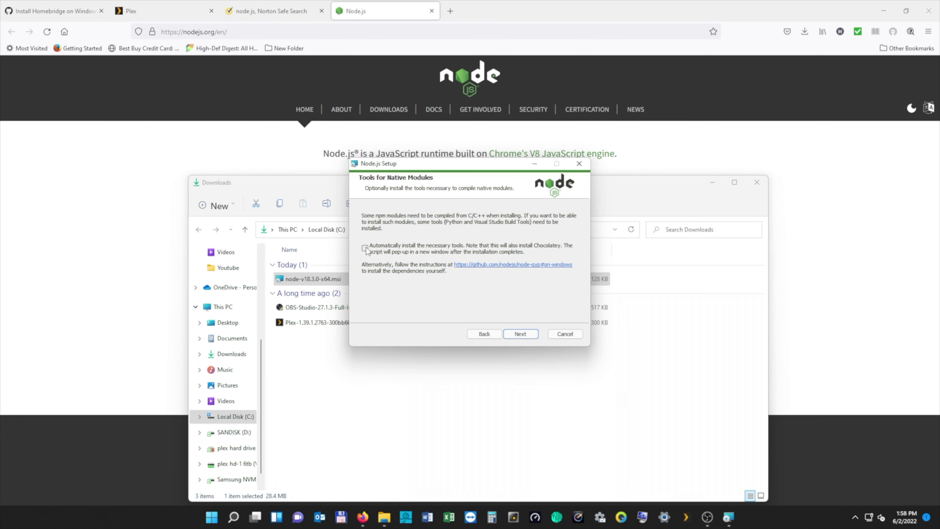
left_click(365, 248)
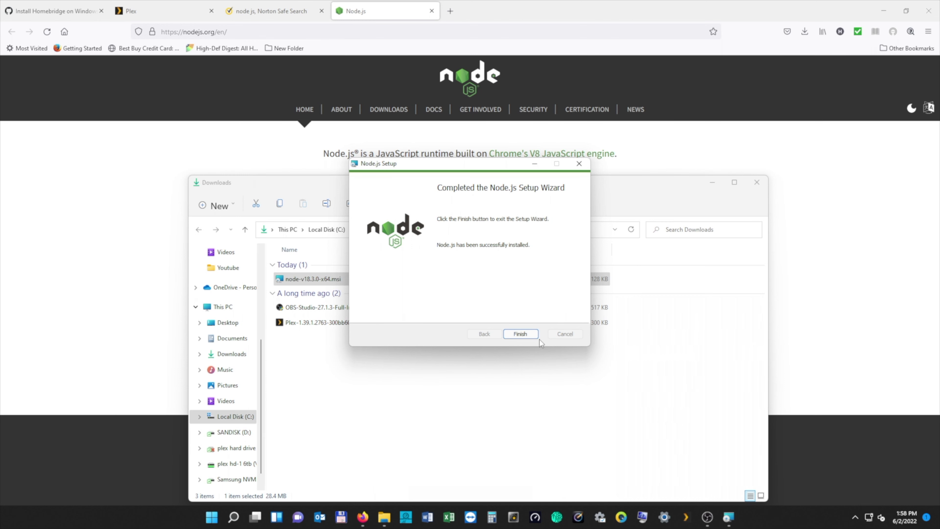
left_click(520, 334)
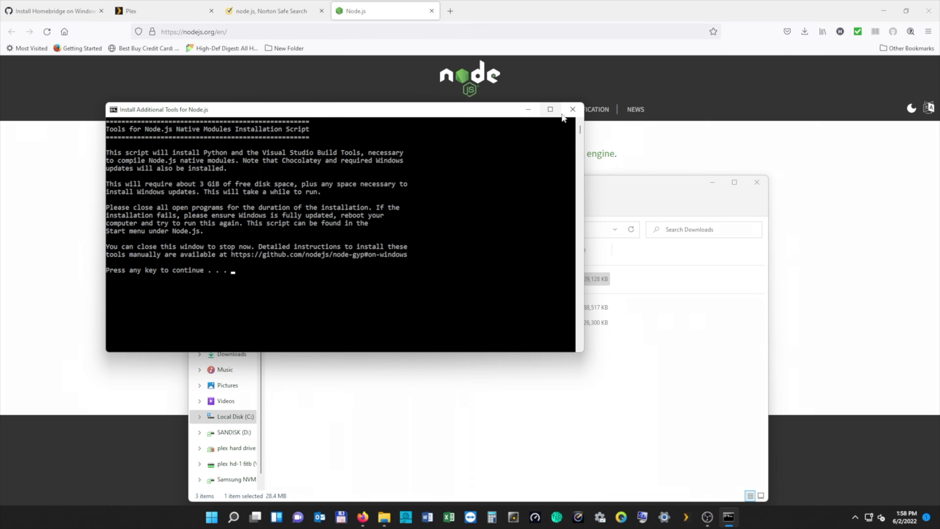
Close the native-tools terminal and scroll the Homebridge wiki to Step 2 and Step 3
left_click(572, 110)
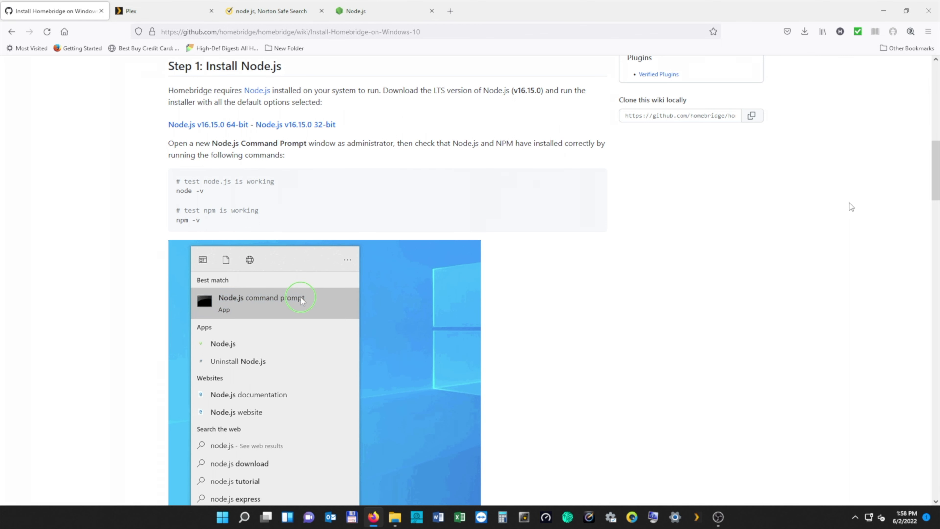
scroll(848, 201, "down", 10)
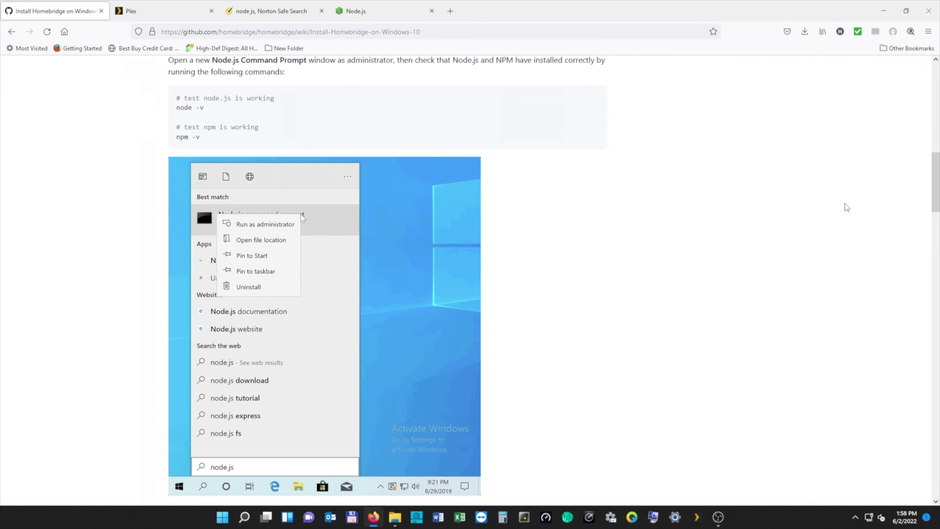
scroll(843, 199, "down", 1)
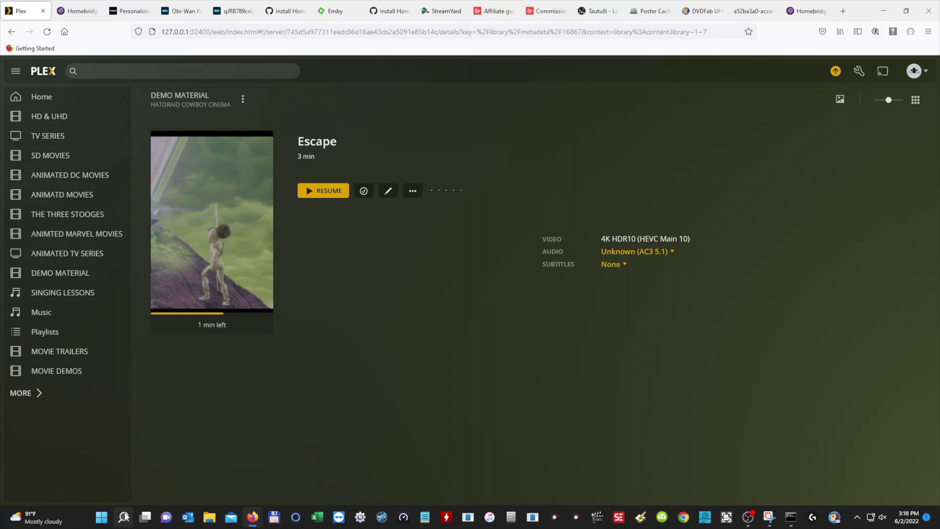
Search for Command Prompt and launch it as administrator
left_click(123, 517)
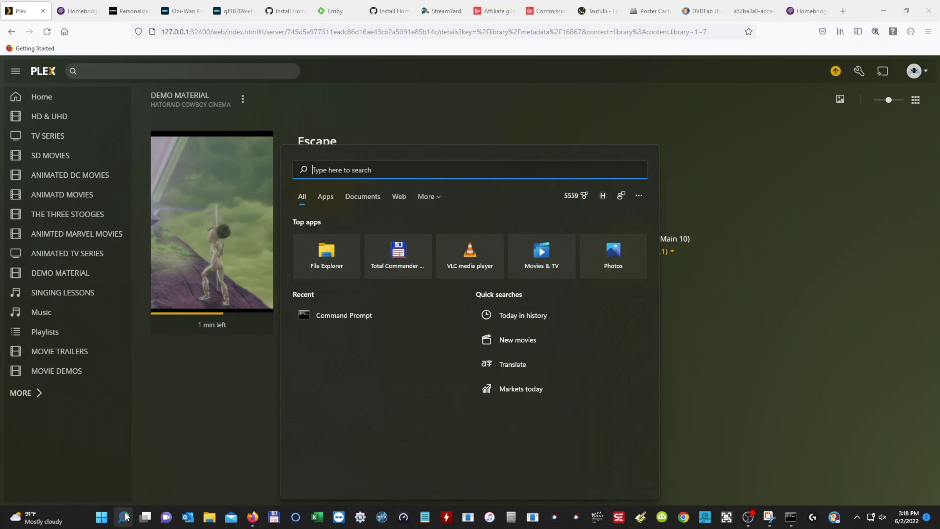
type("command prompt")
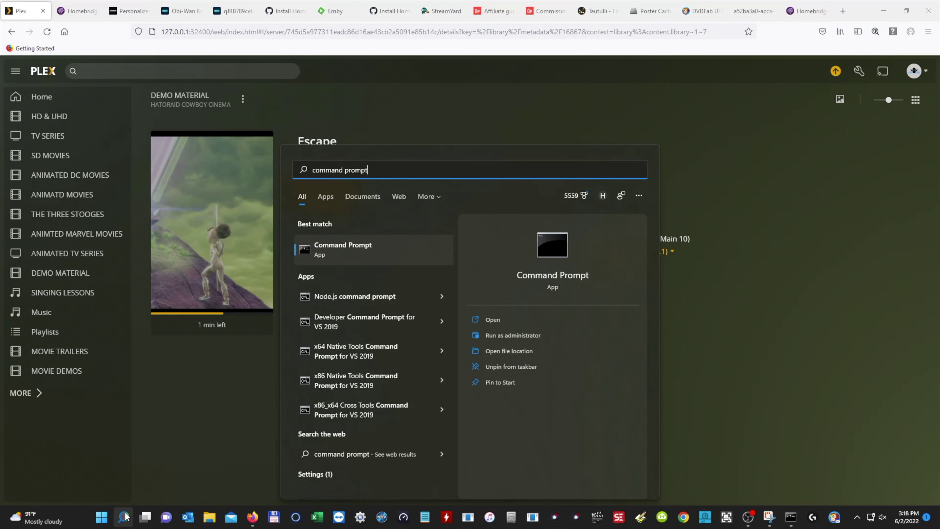
left_click(532, 336)
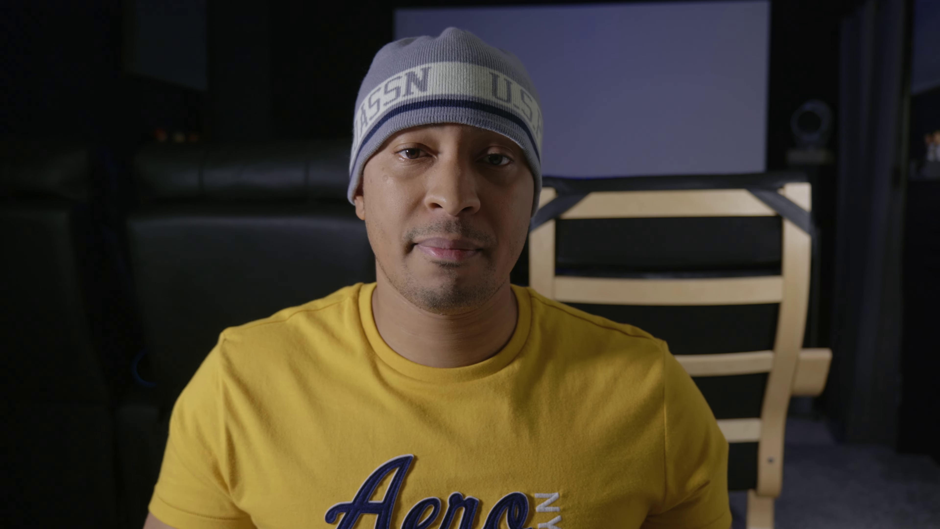
Copy the wiki's 'npm install -g --unsafe-perm homebridge homebridge-config-ui-x' command and run it in Command Prompt
left_click_drag(176, 303, 187, 304)
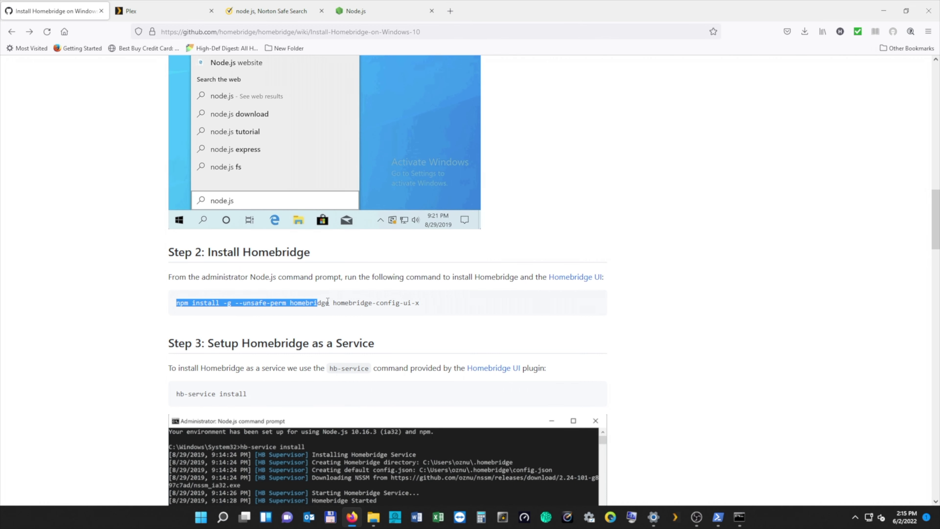
left_click_drag(328, 302, 417, 301)
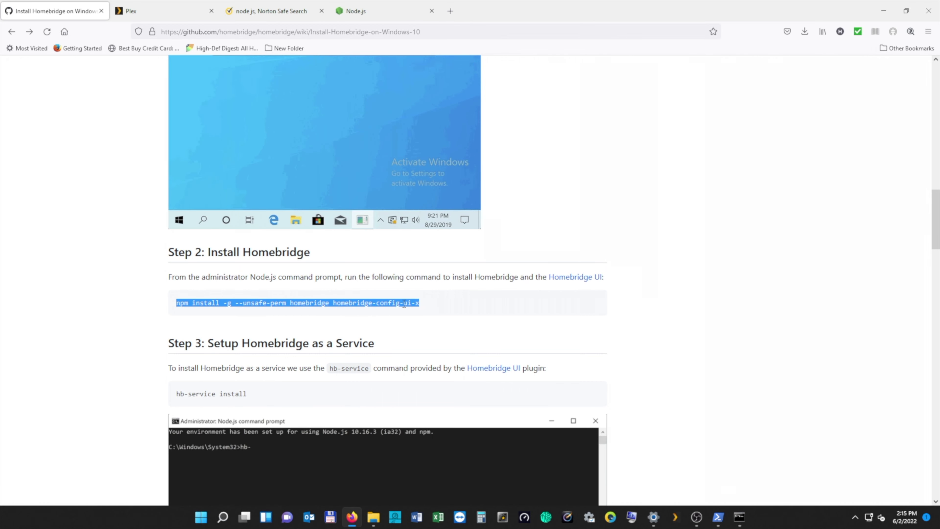
right_click(394, 303)
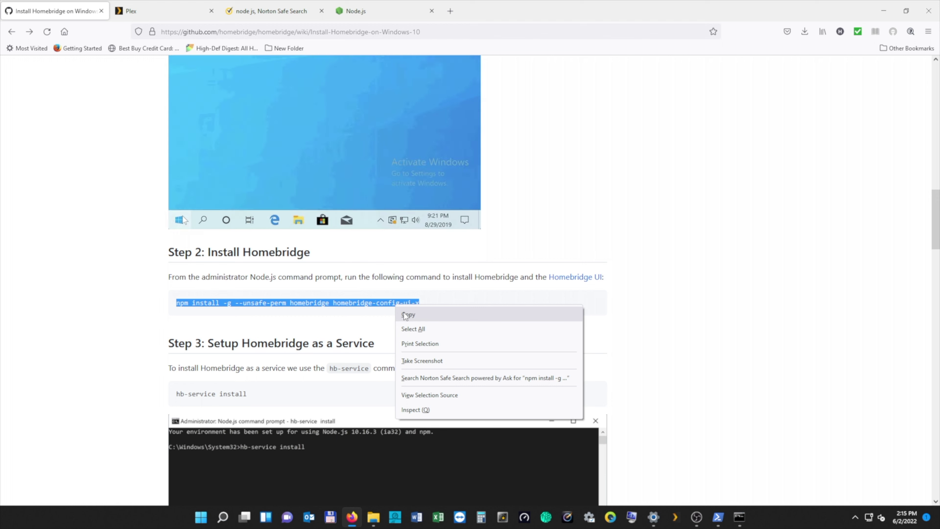
left_click(410, 315)
left_click(738, 518)
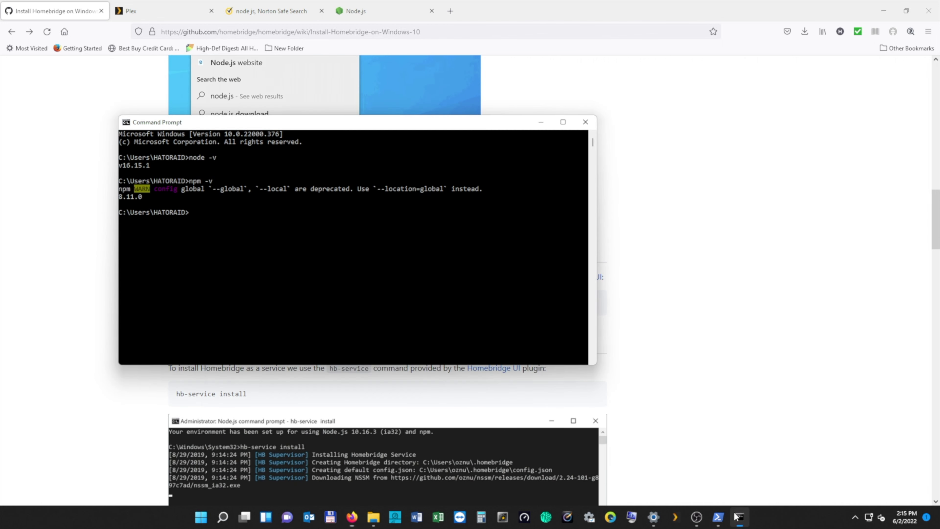
right_click(208, 218)
key("Return")
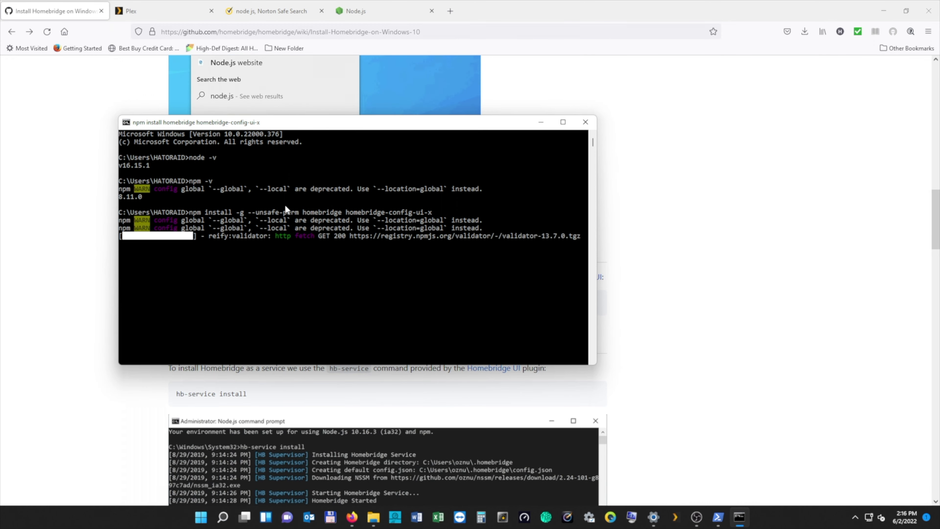
Run 'hb-service install' in the maximised console until Homebridge Setup Complete appears
key("super+Up")
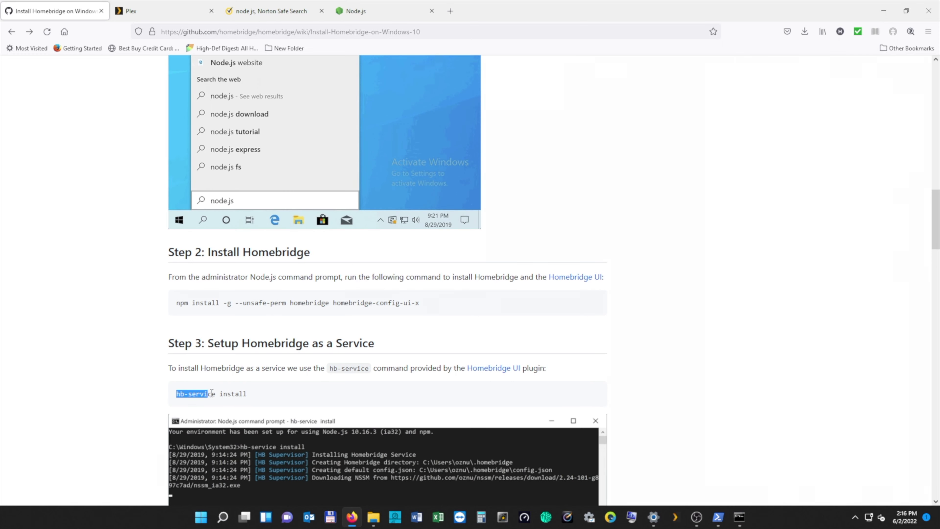
left_click(255, 406)
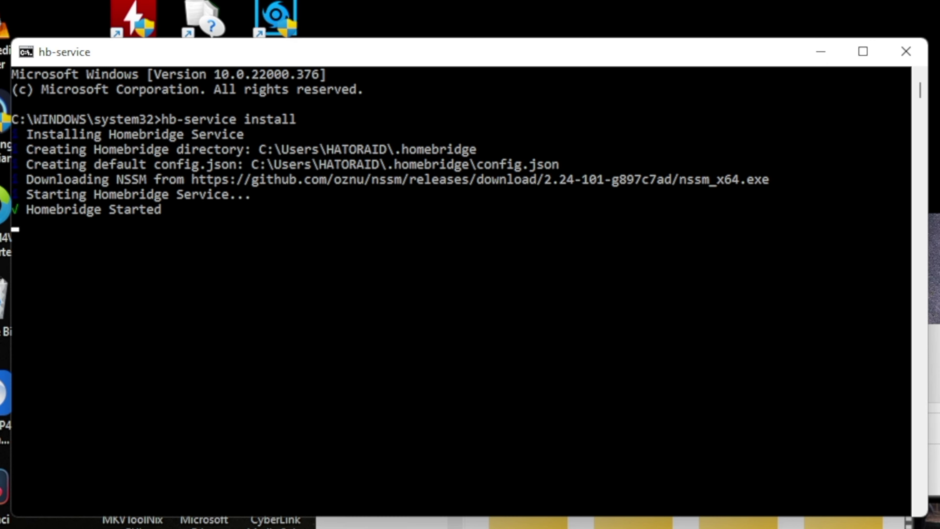
left_click(868, 56)
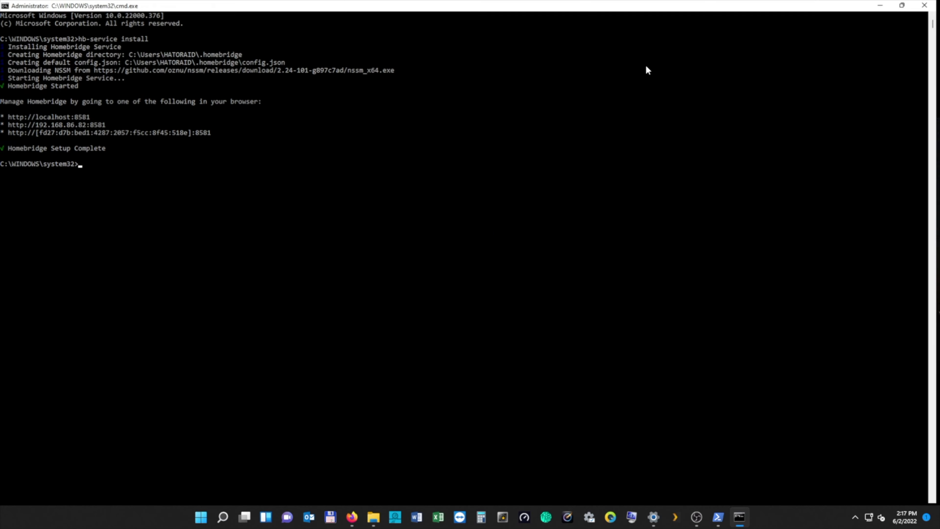